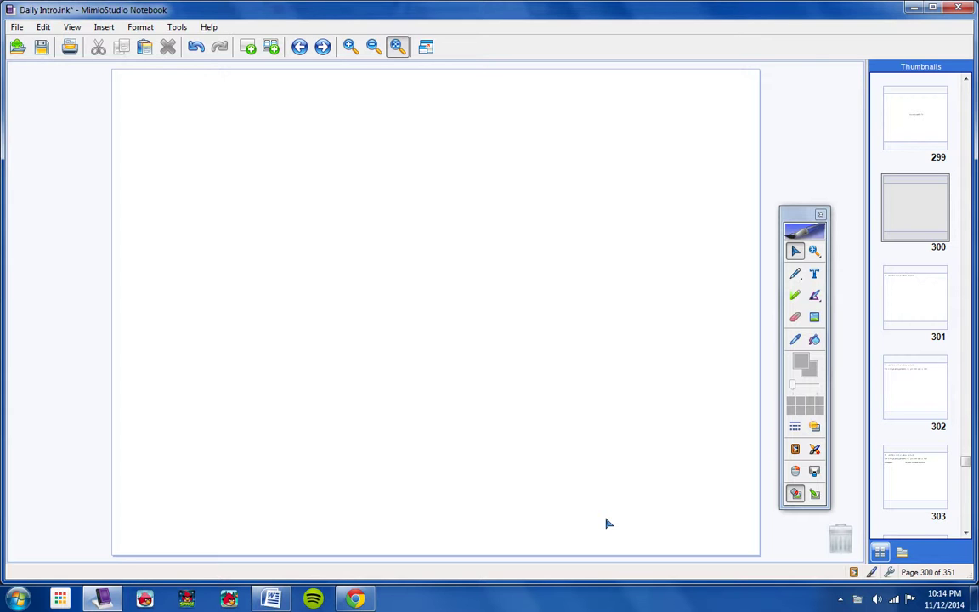
Advance through the notebook from page 300 to page 303, which adds the line on incompletes.
key("Page_Down")
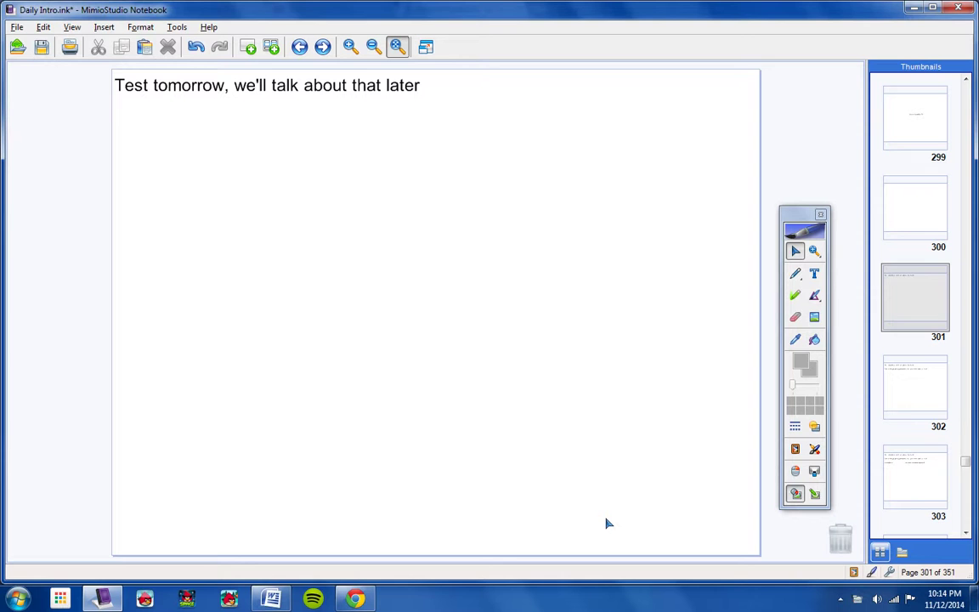
key("Page_Down")
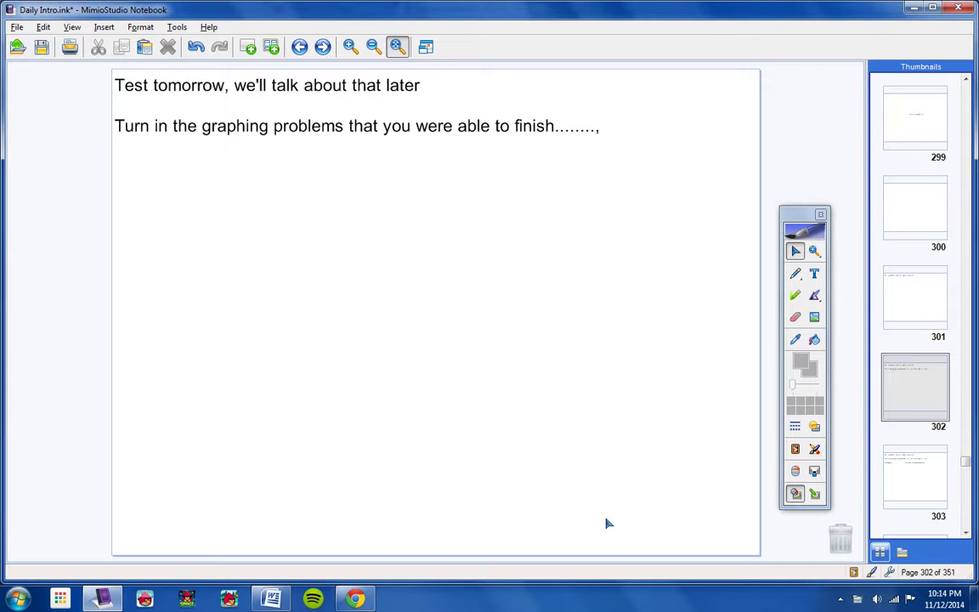
key("Page_Down")
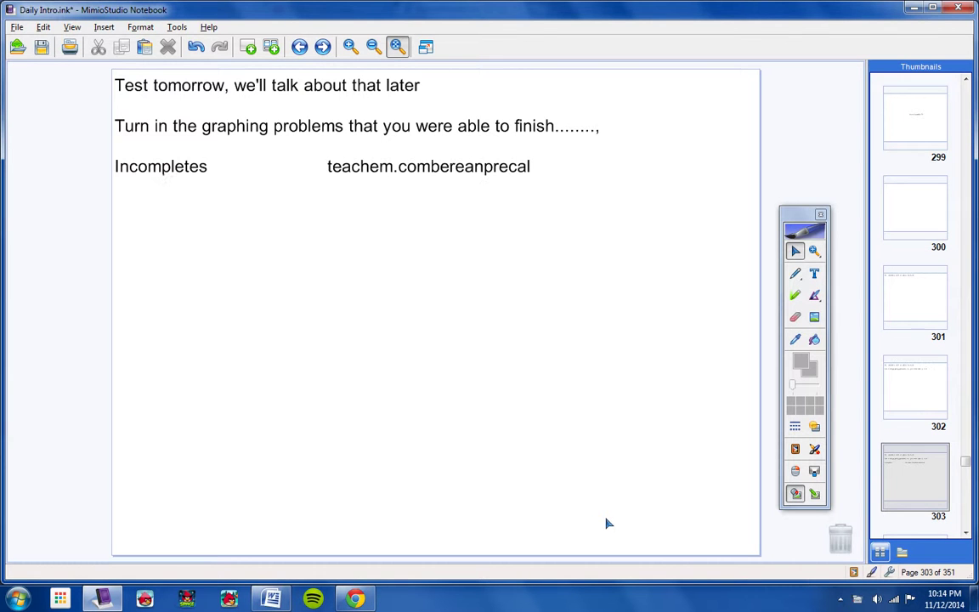
left_click(814, 448)
left_click(866, 410)
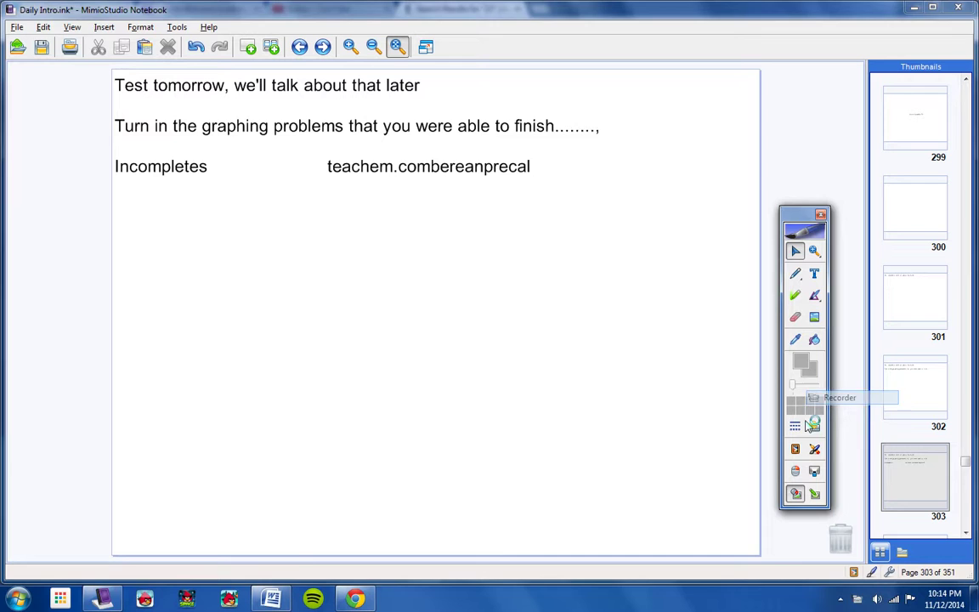
left_click(608, 521)
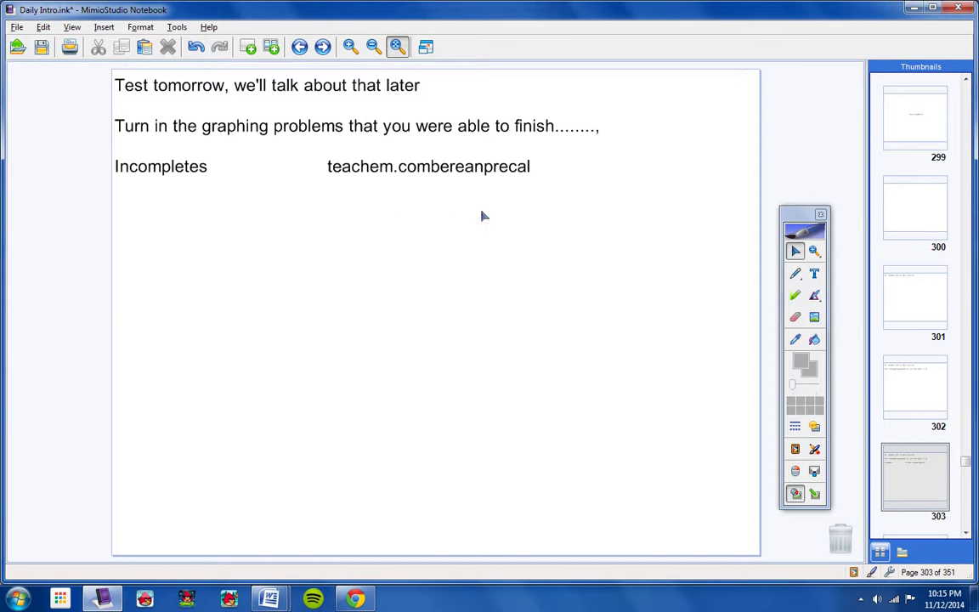
Draw a short red pen stroke between "teachem.com" and "bereanprecal" to mark the missing slash.
left_click(795, 272)
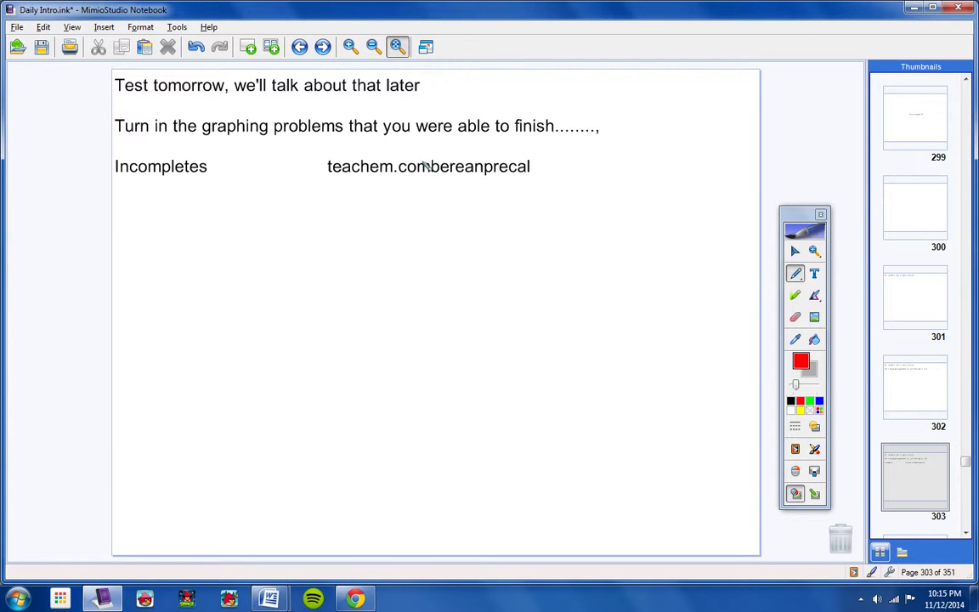
left_click_drag(428, 158, 432, 174)
Switch to the Pre-Cal Incompletes document in Word and enlarge it to 160% to read the list of missing assignments.
mouse_move(269, 599)
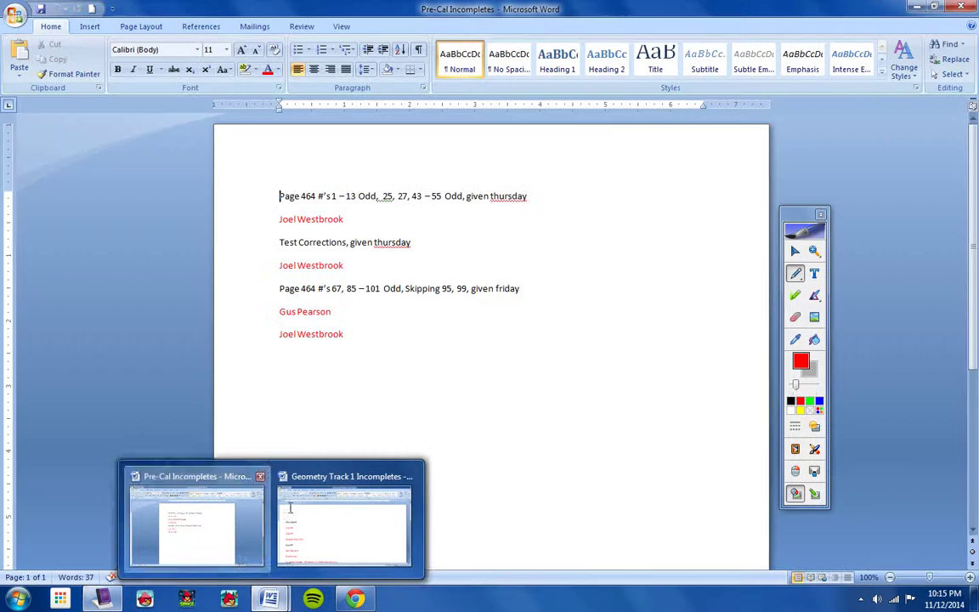
left_click(240, 568)
left_click(970, 578)
left_click(970, 579)
left_click(970, 579)
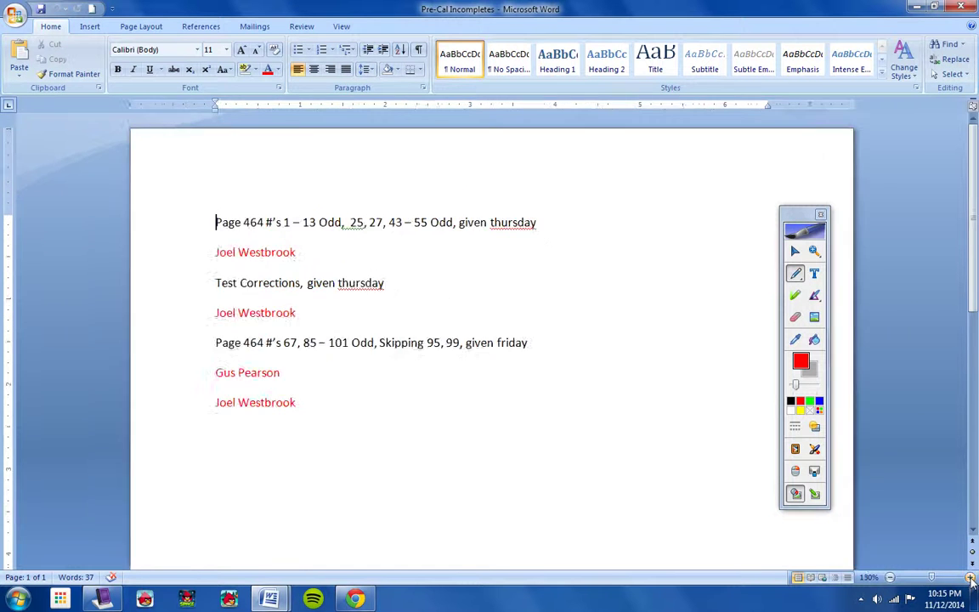
left_click(969, 579)
left_click(969, 578)
left_click(969, 578)
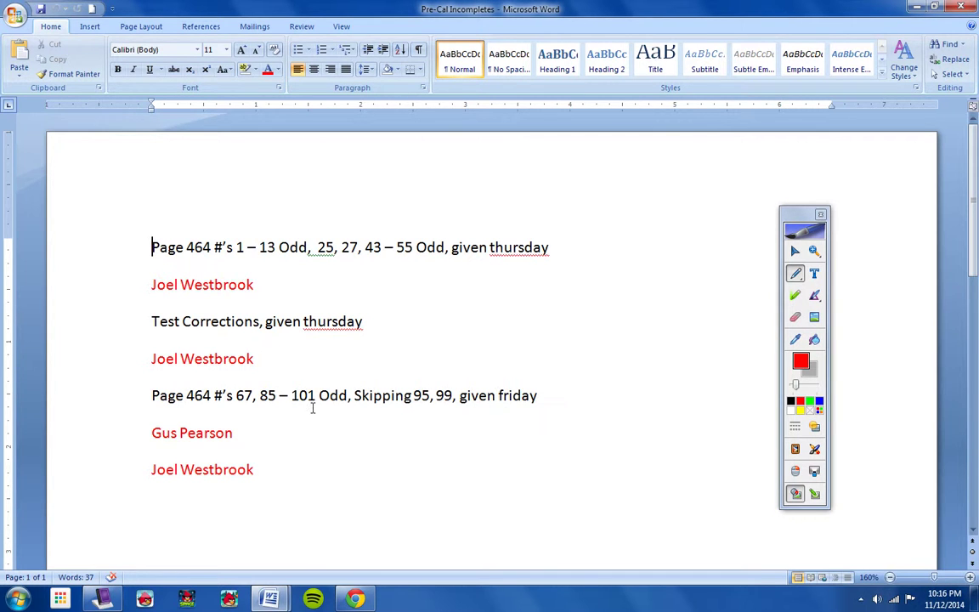
Return to the MimioStudio notebook and advance to page 304 with the schedule line.
left_click(294, 473)
left_click(104, 600)
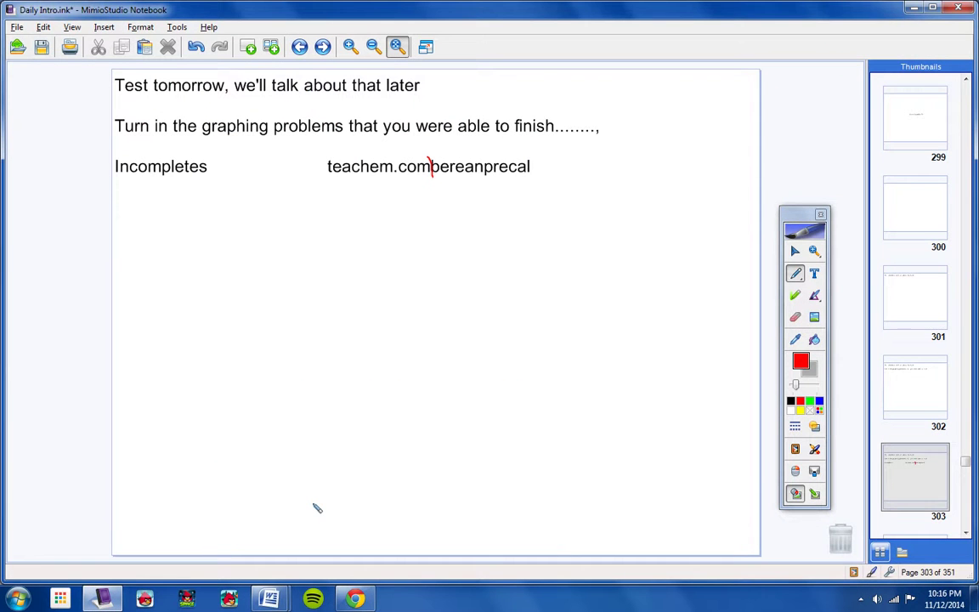
key("Page_Down")
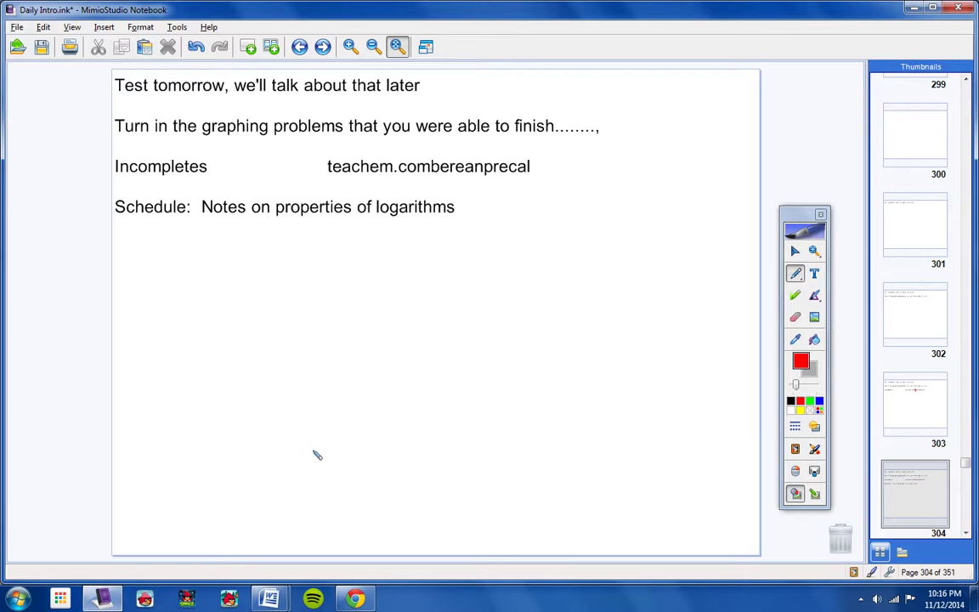
right_click(731, 408)
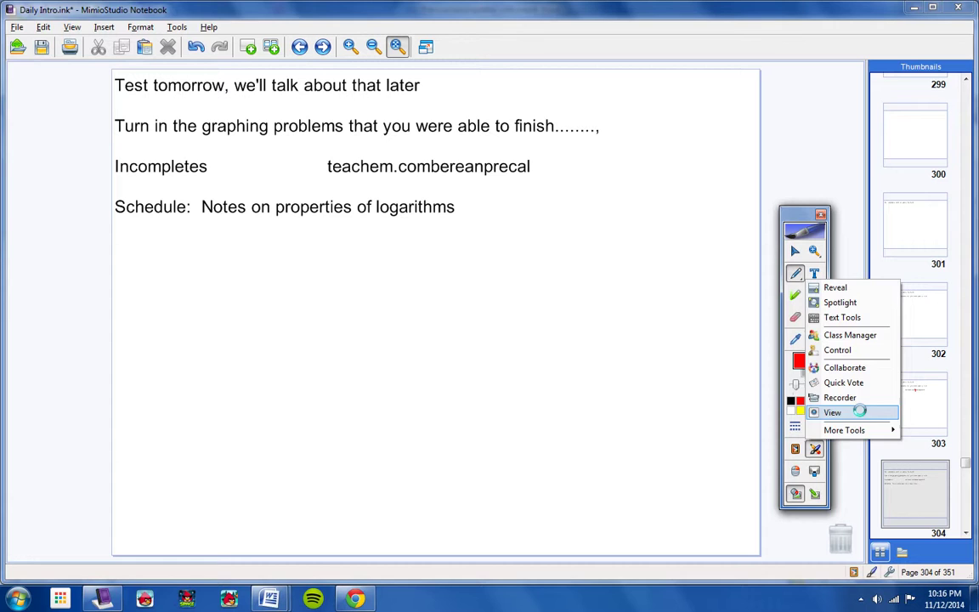
left_click(857, 397)
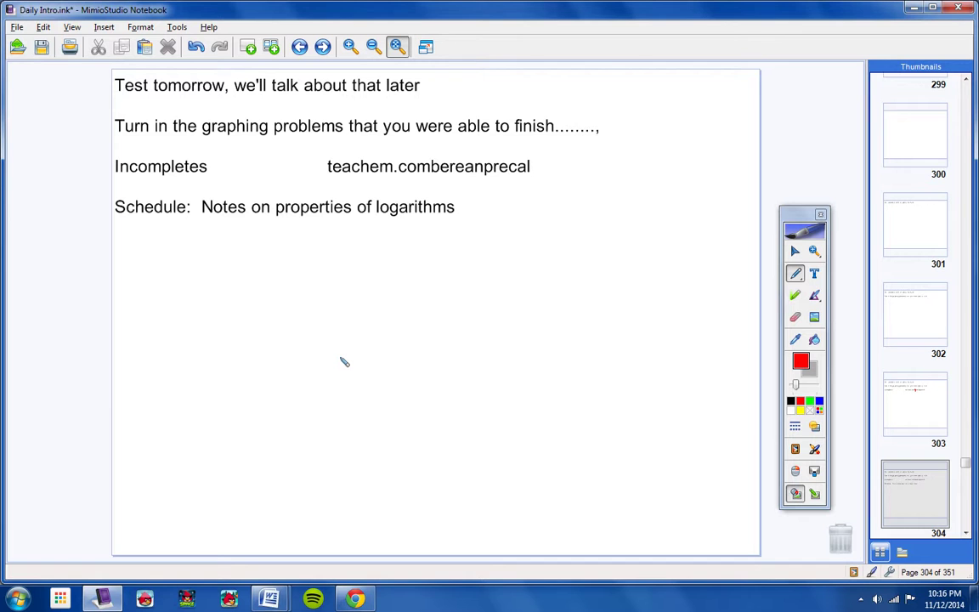
Advance the notebook to page 308 on the test problems, and keep the current Windows color scheme without showing the message again.
key("Page_Down")
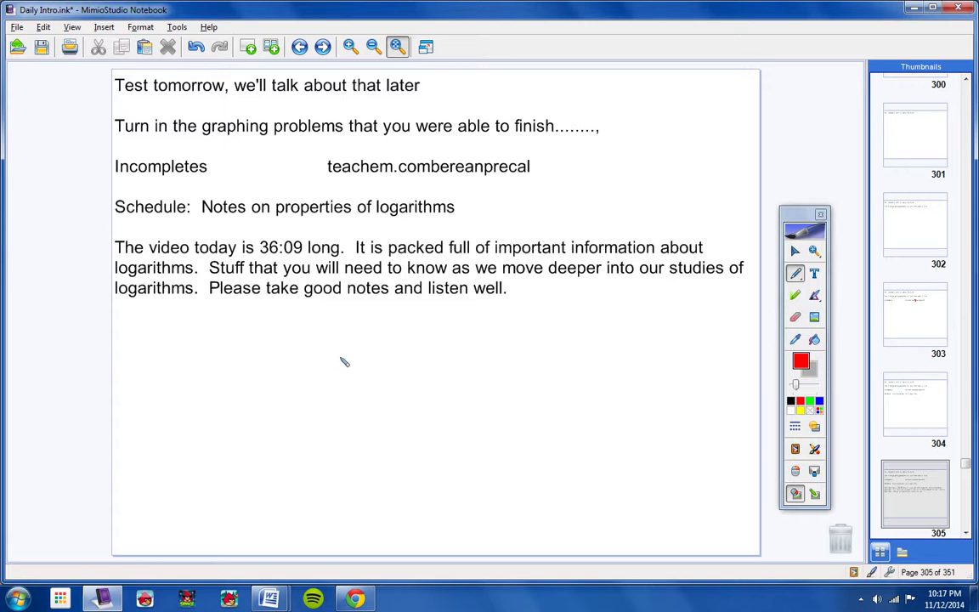
key("Page_Down")
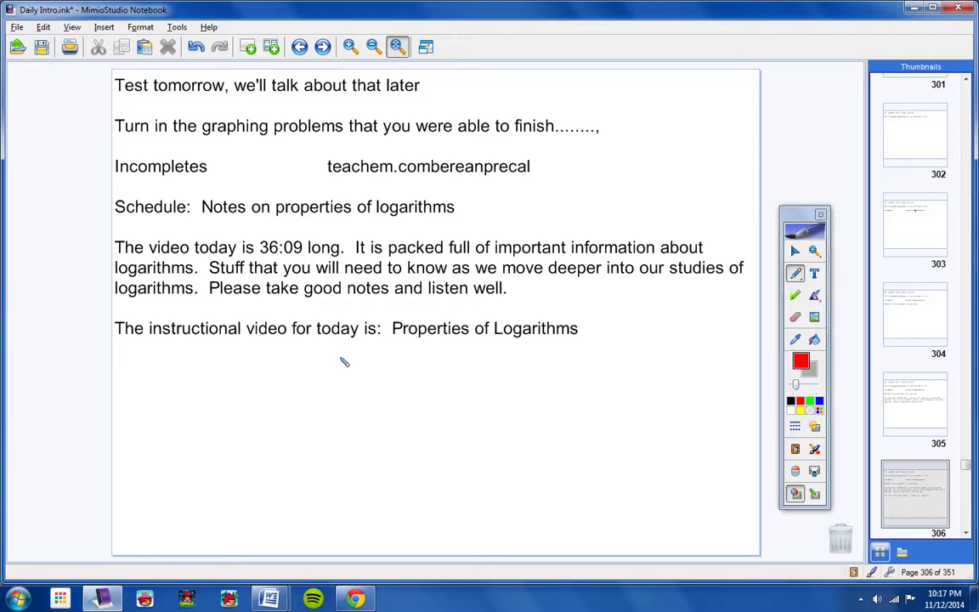
key("Page_Down")
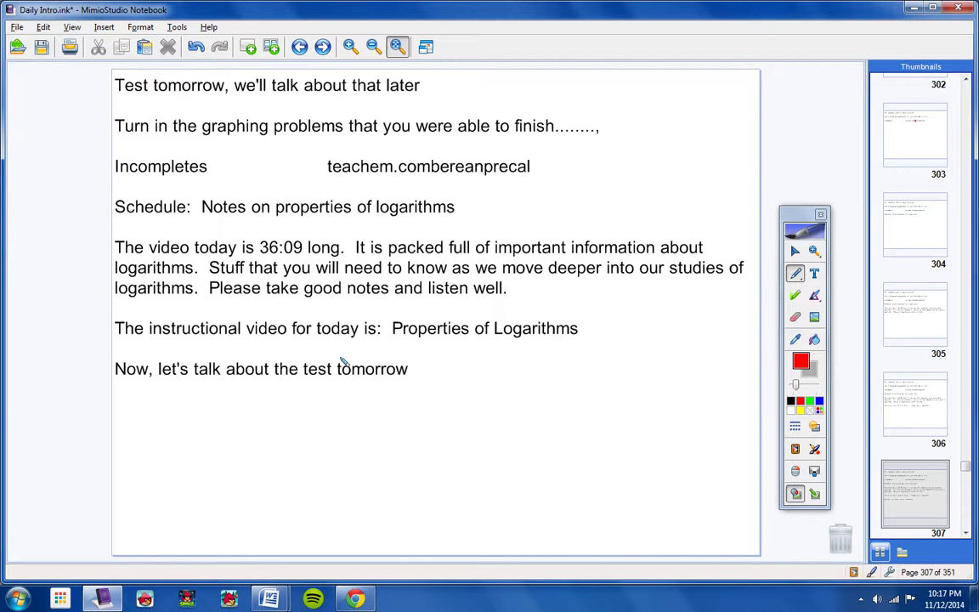
key("Page_Down")
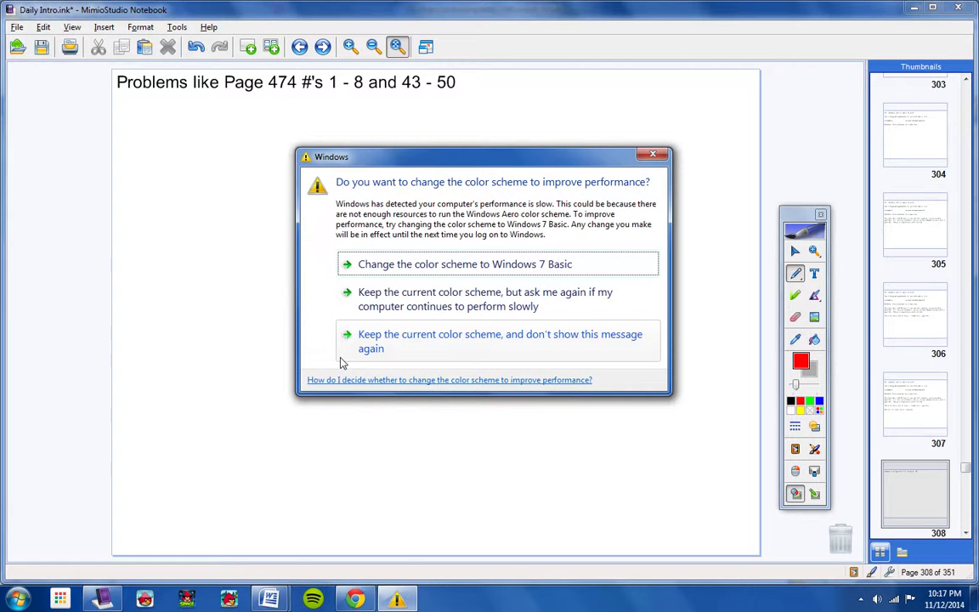
left_click(472, 342)
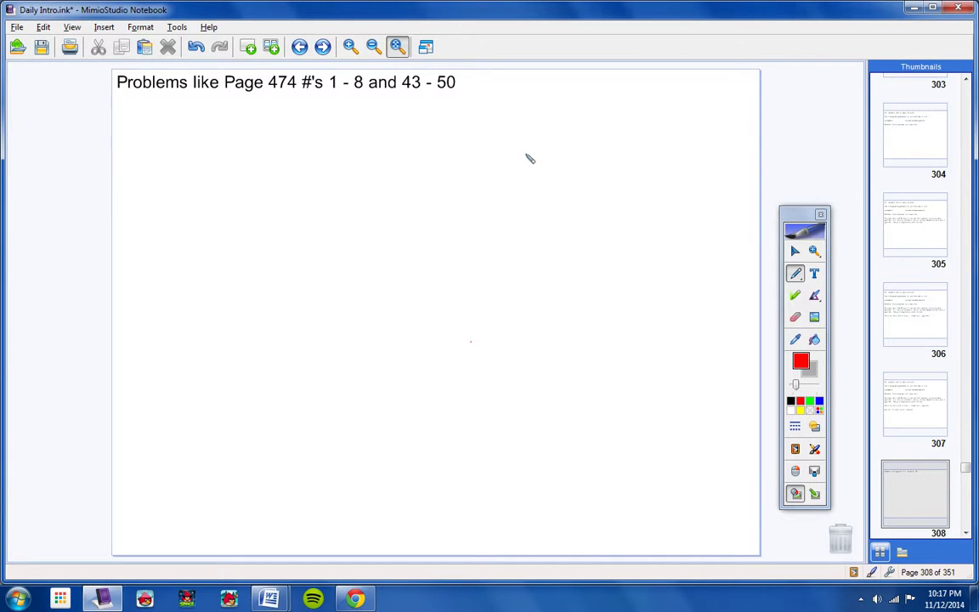
Go through the test topics and stay on page 310 with the exponential word problems line.
key("Page_Down")
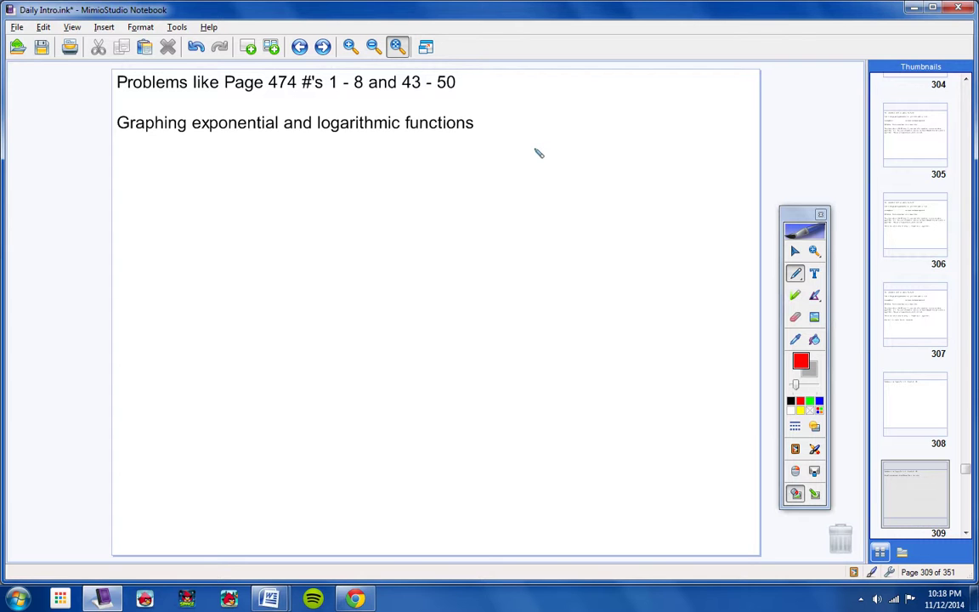
key("Page_Down")
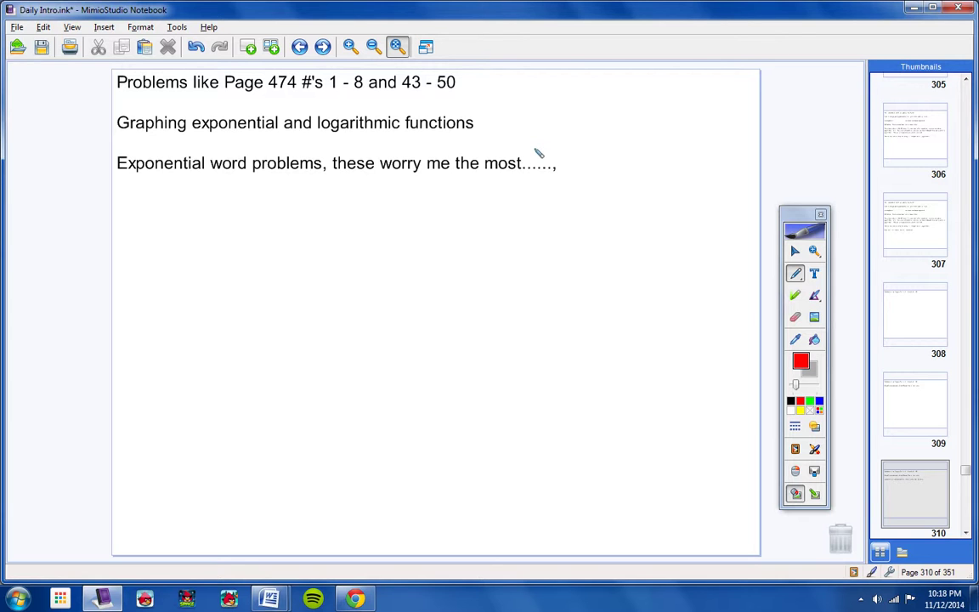
key("Page_Down")
key("Page_Up")
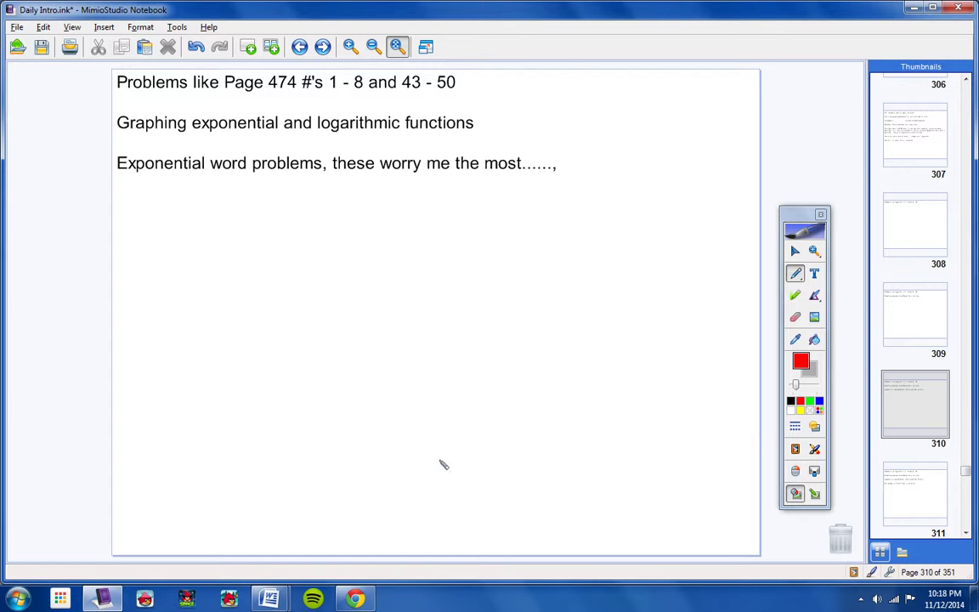
Add the line "Page 464 #'s67, 85 - 101 Odd, skip 95, 99" below the exponential word problems line on page 310.
left_click(815, 273)
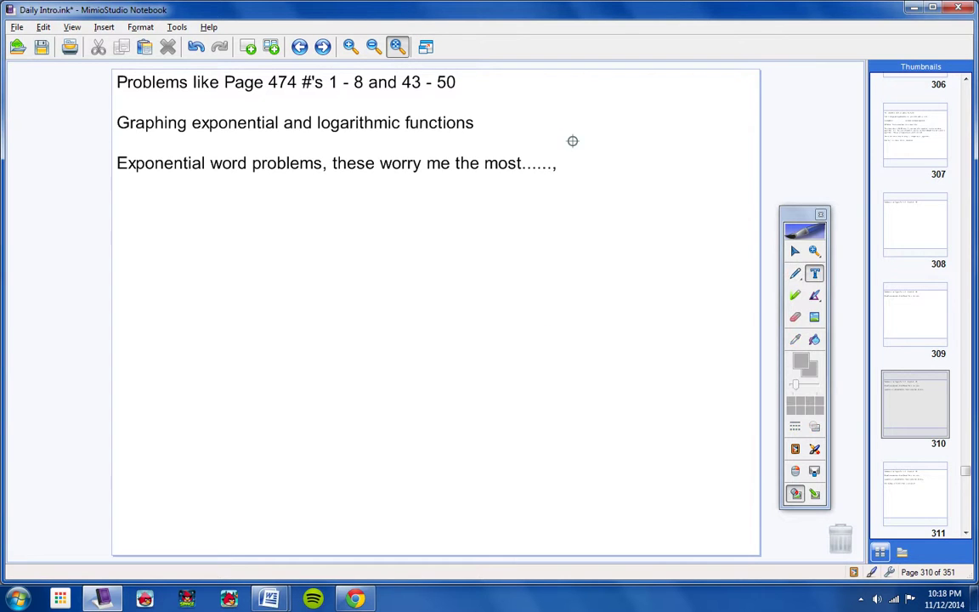
left_click(591, 159)
key("Return")
key("Return")
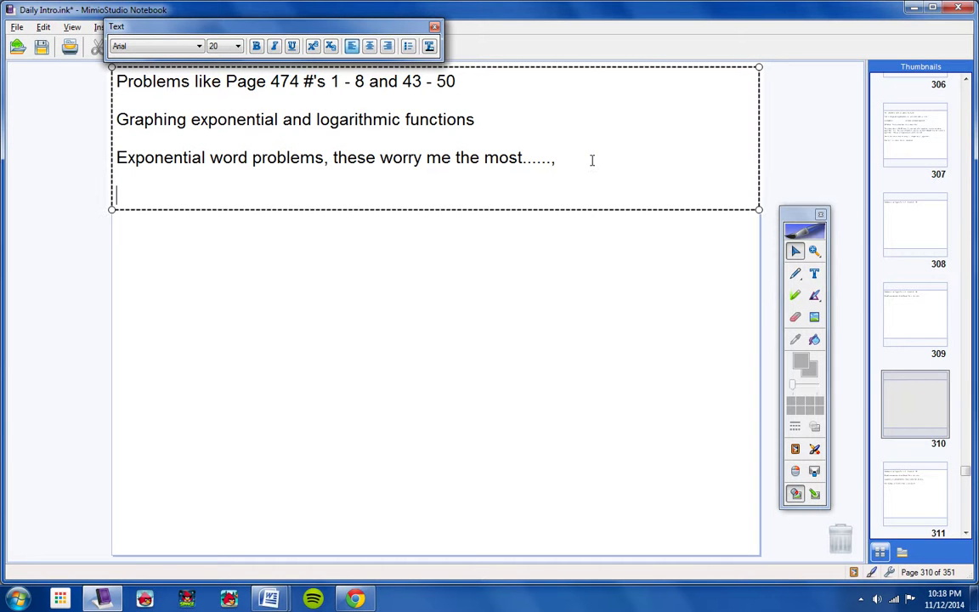
type("Page 464 #'s")
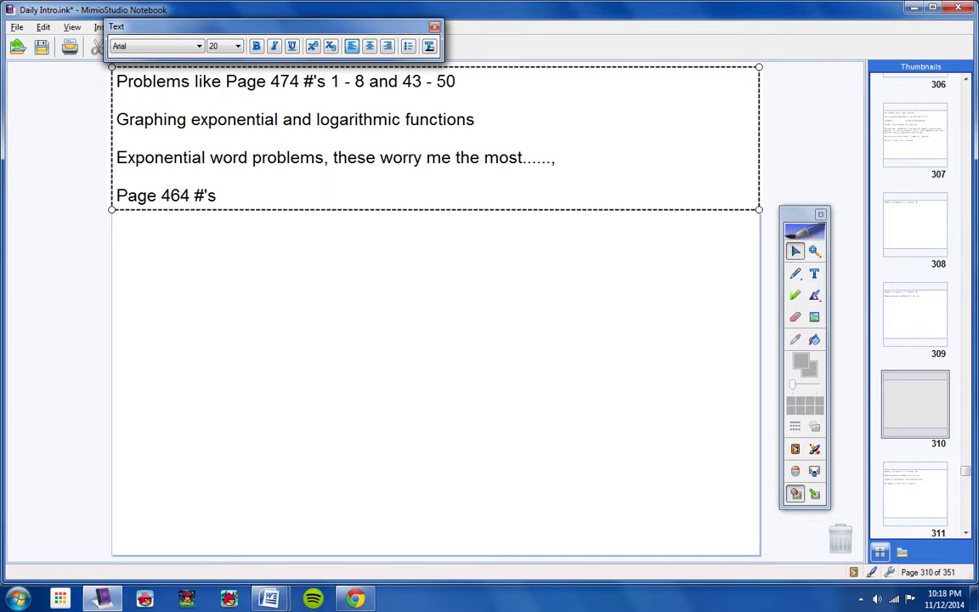
type("67, 85 - 101")
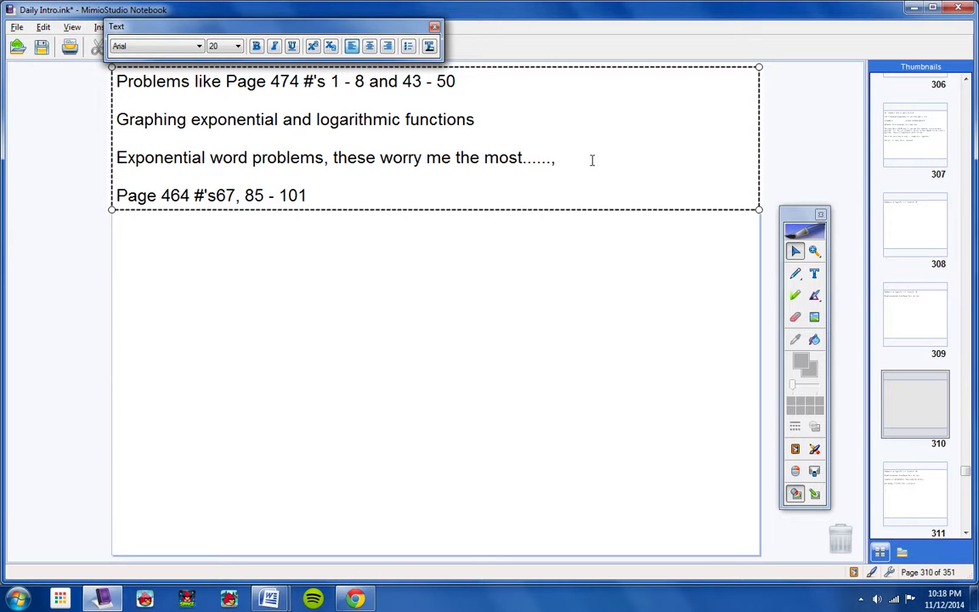
type(" Odd, skip ")
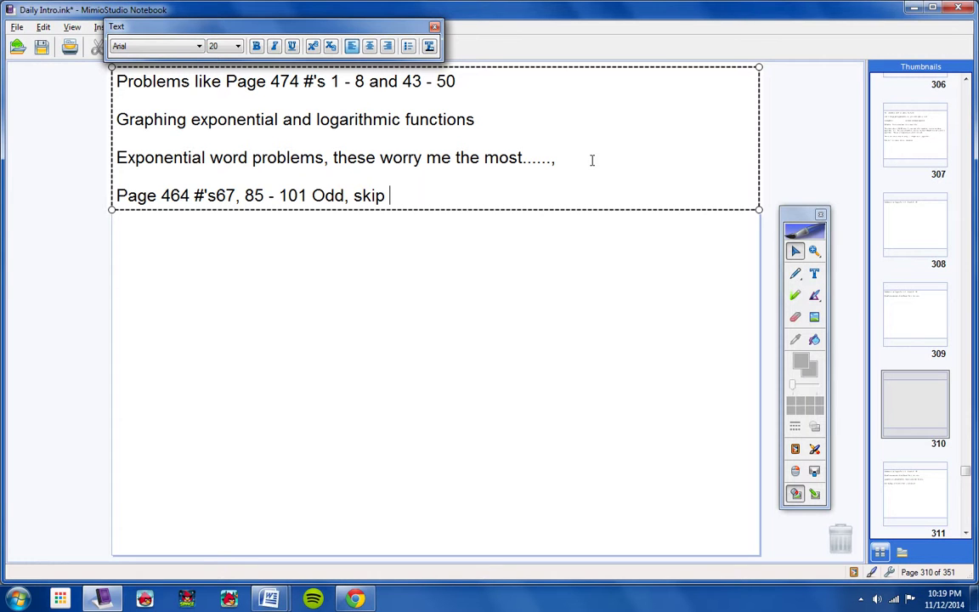
type("95, 99")
left_click(616, 234)
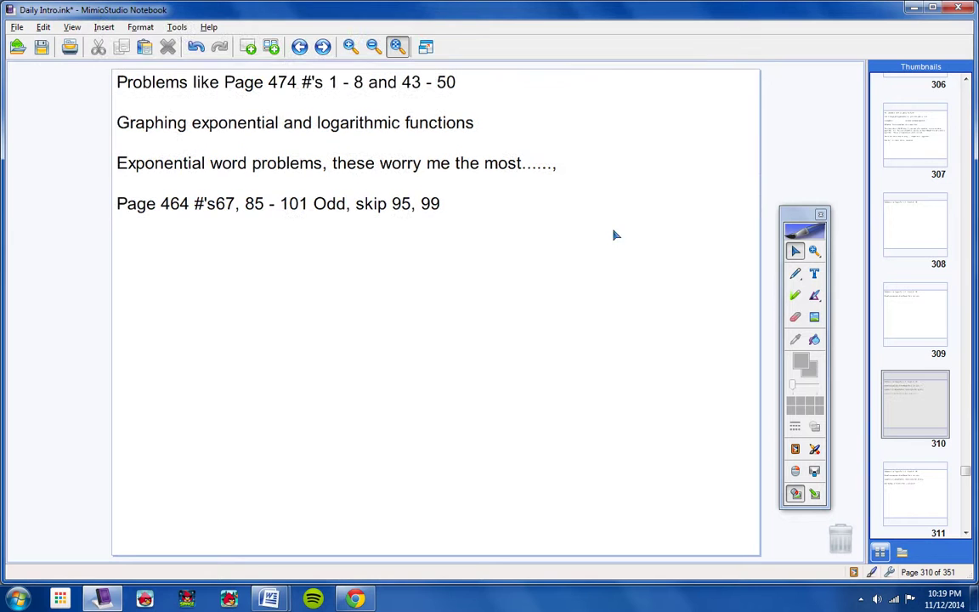
key("Page_Down")
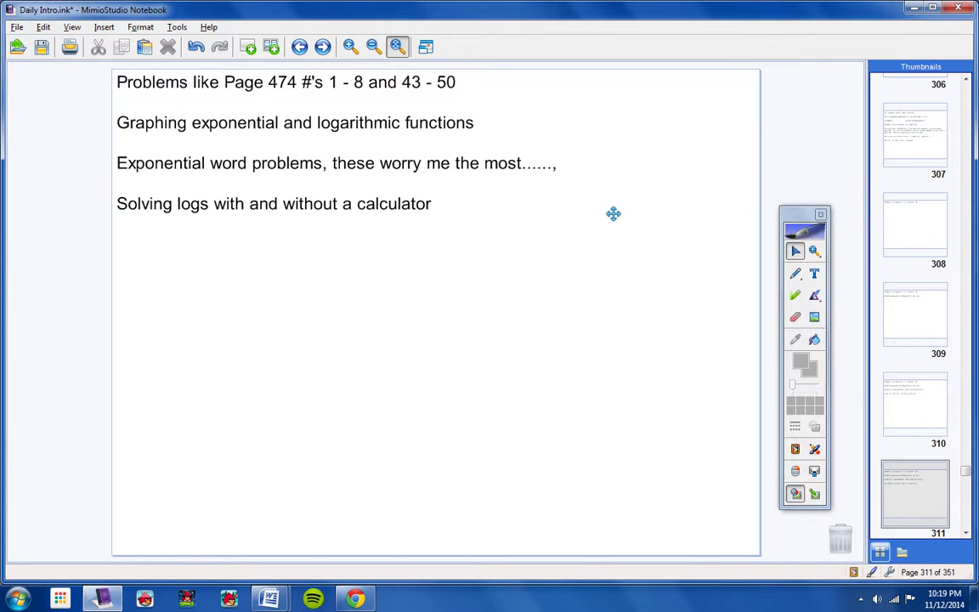
key("Page_Up")
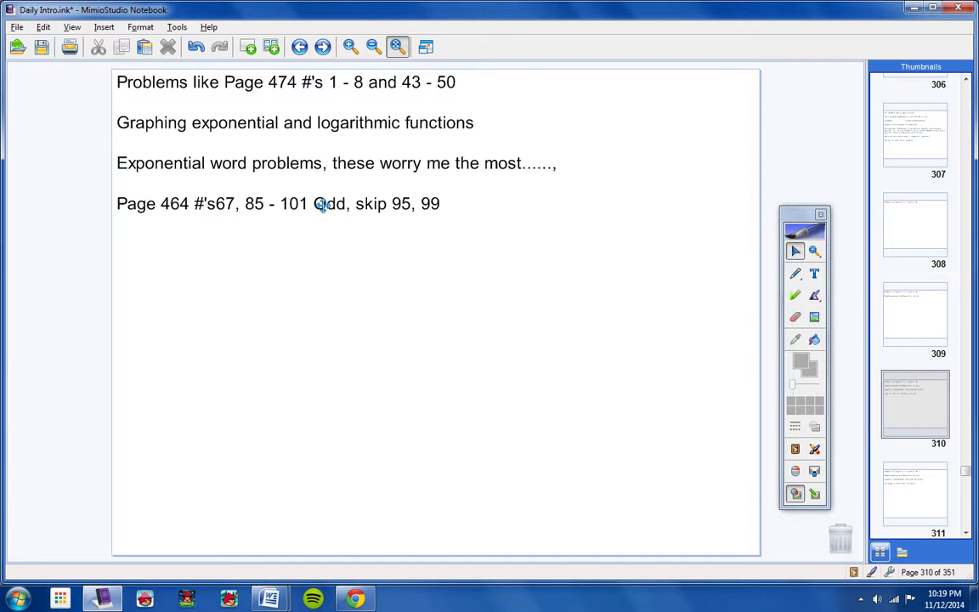
left_click(814, 448)
left_click(839, 397)
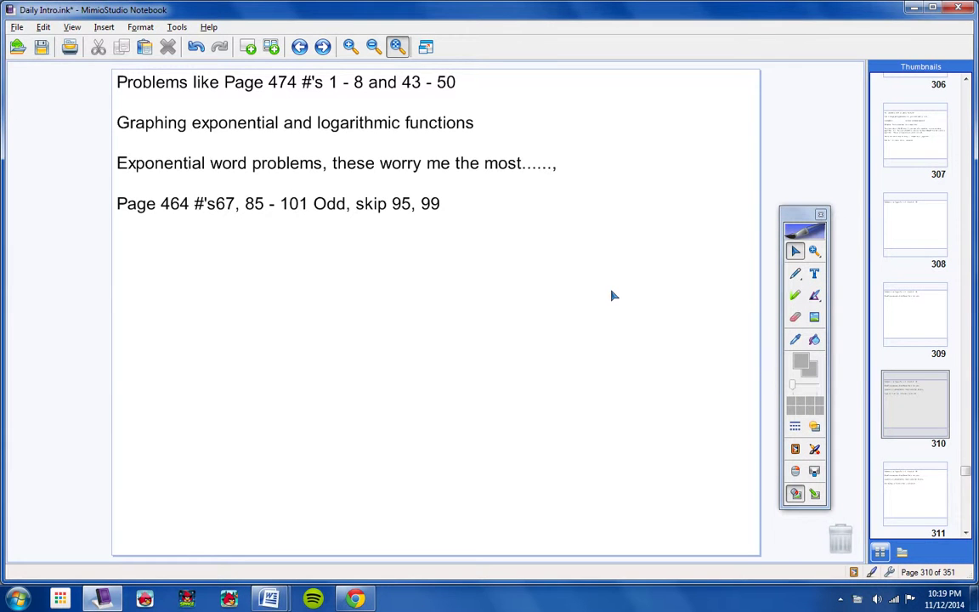
Go through the remaining test topics to the closing message for students on page 313.
key("Page_Down")
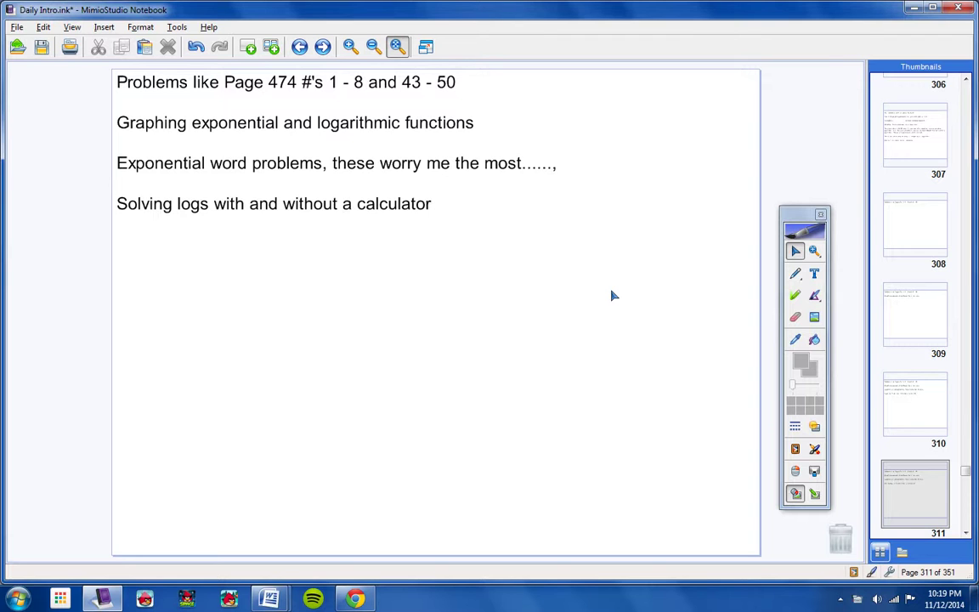
key("Page_Down")
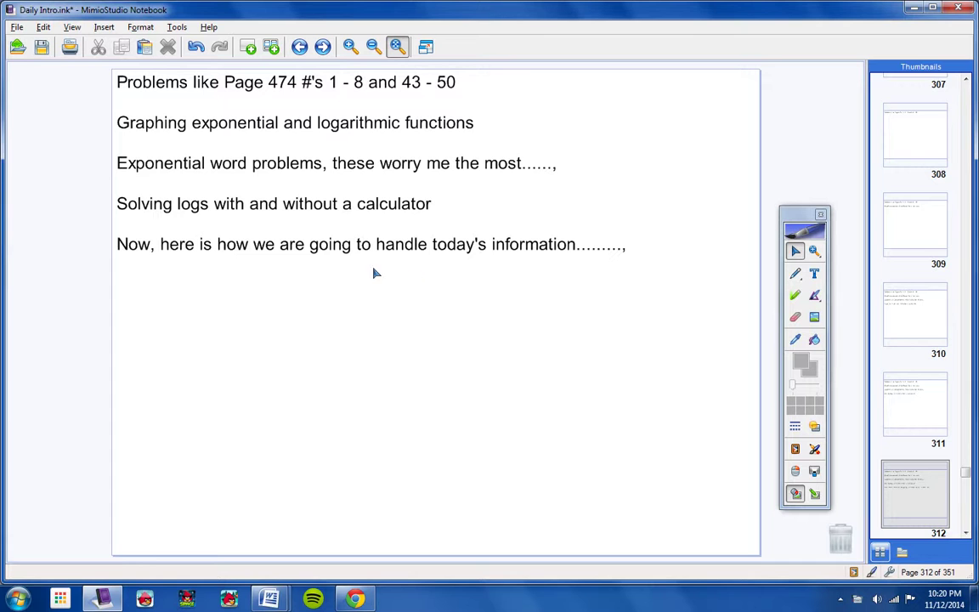
key("Page_Down")
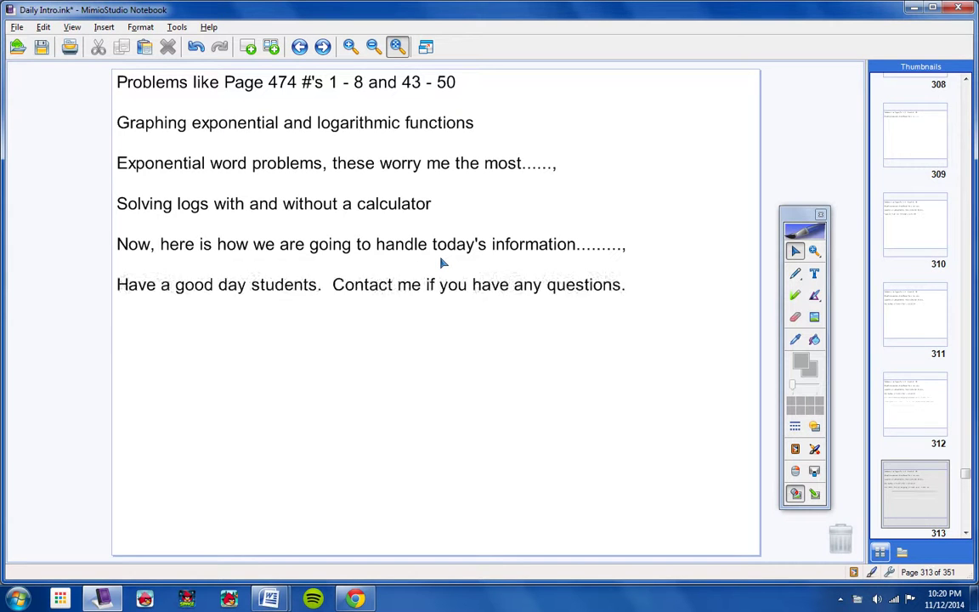
key("Page_Up")
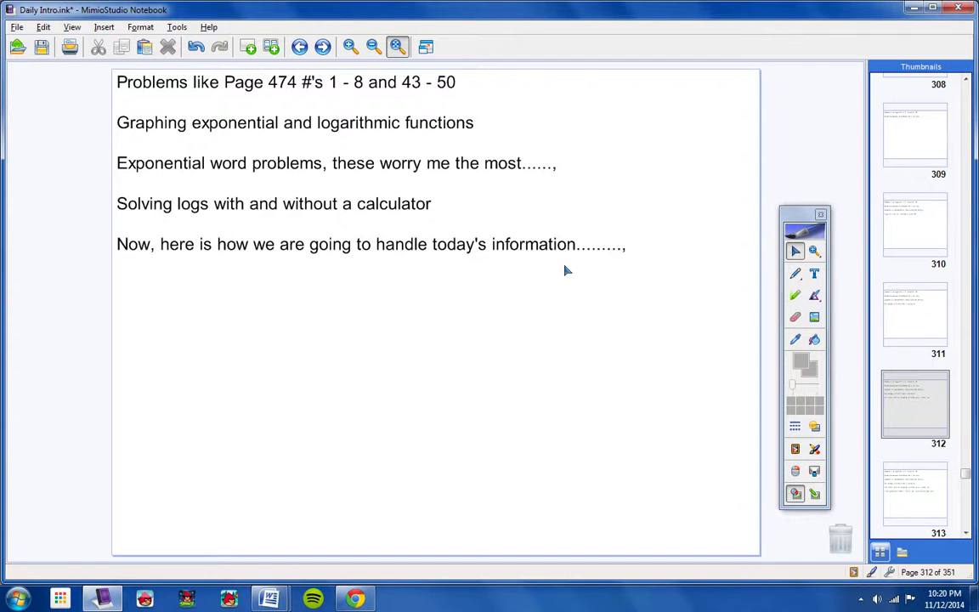
key("Page_Down")
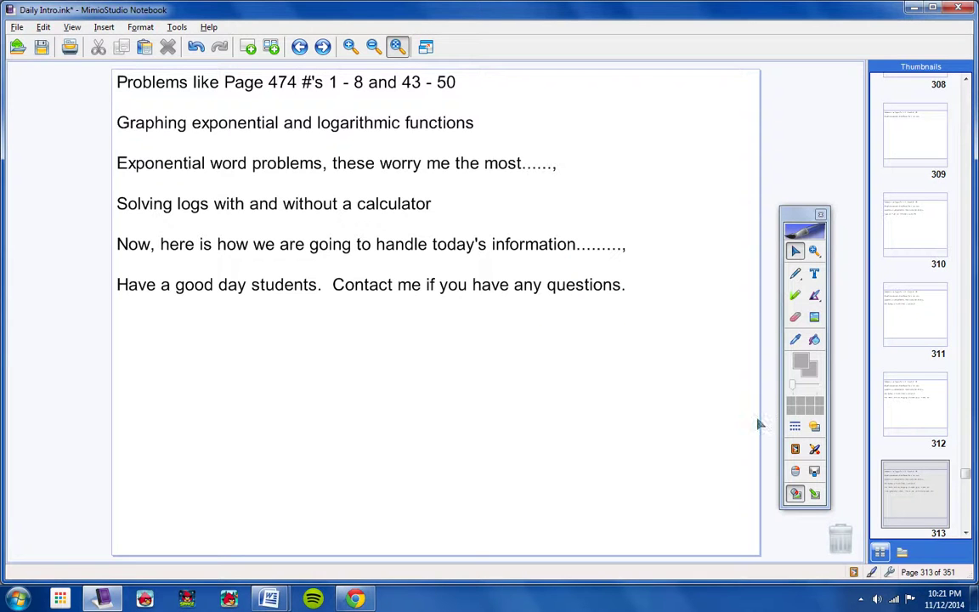
left_click(814, 448)
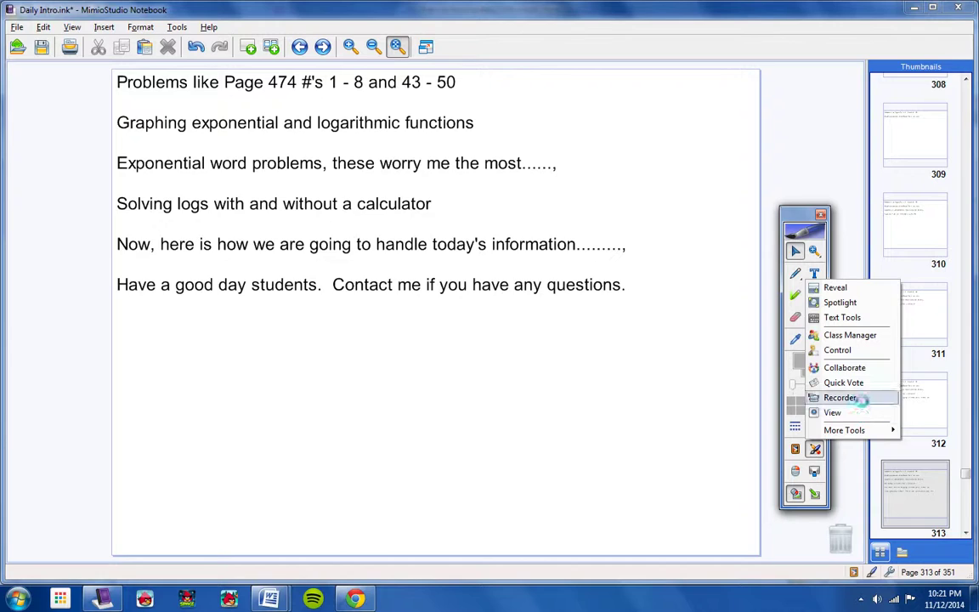